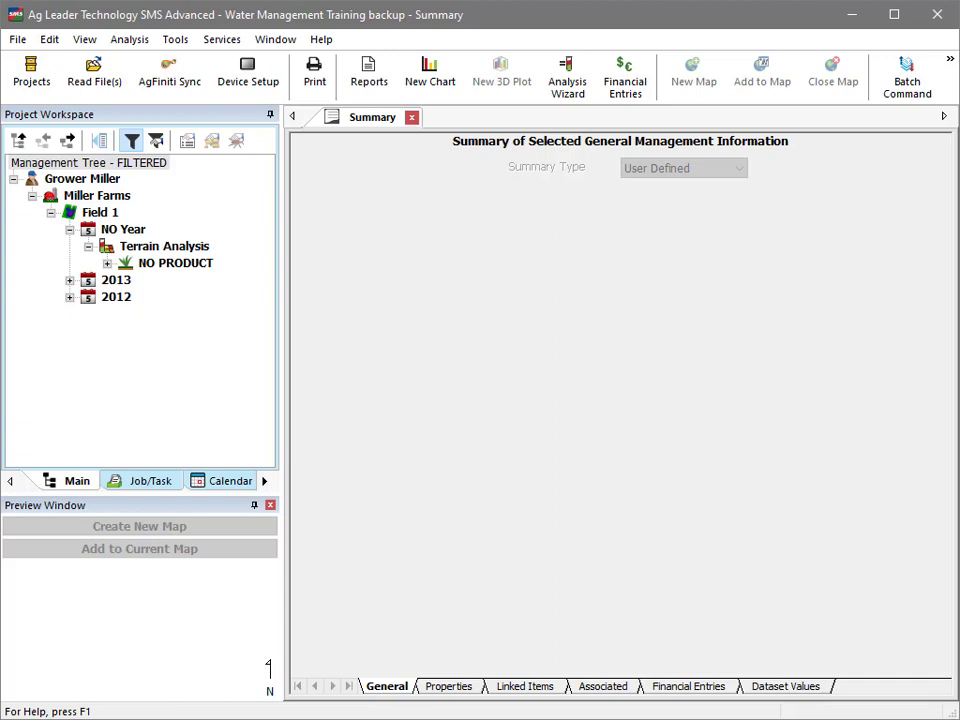
Step: Put Field 1's Terrain Analysis Slope/Grade (Raw) layer on a new Map 1 tab
click(197, 248)
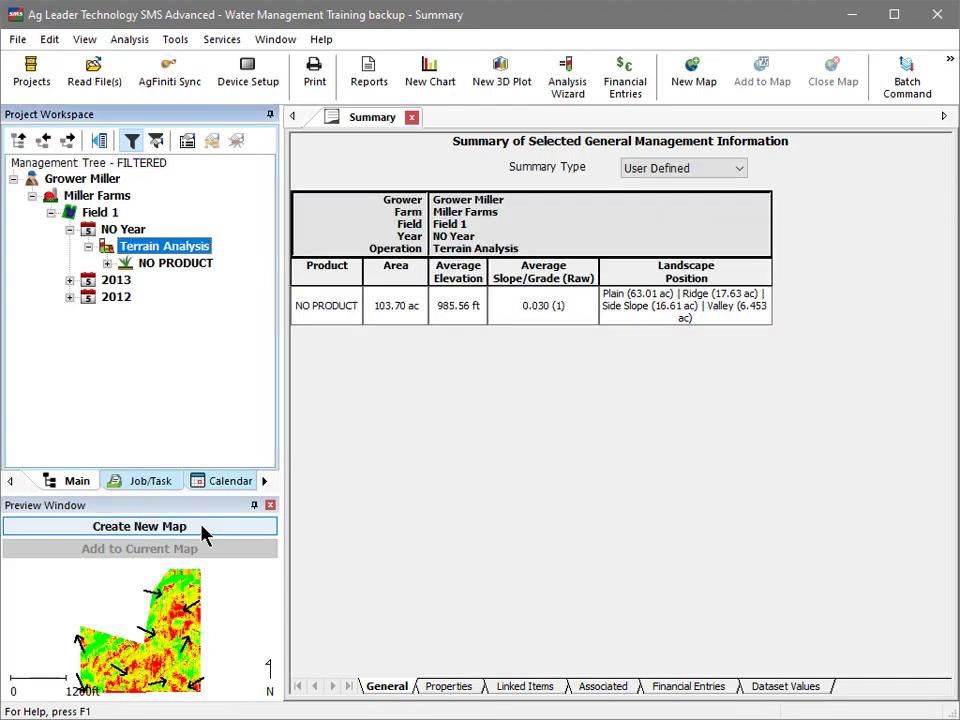
click(201, 527)
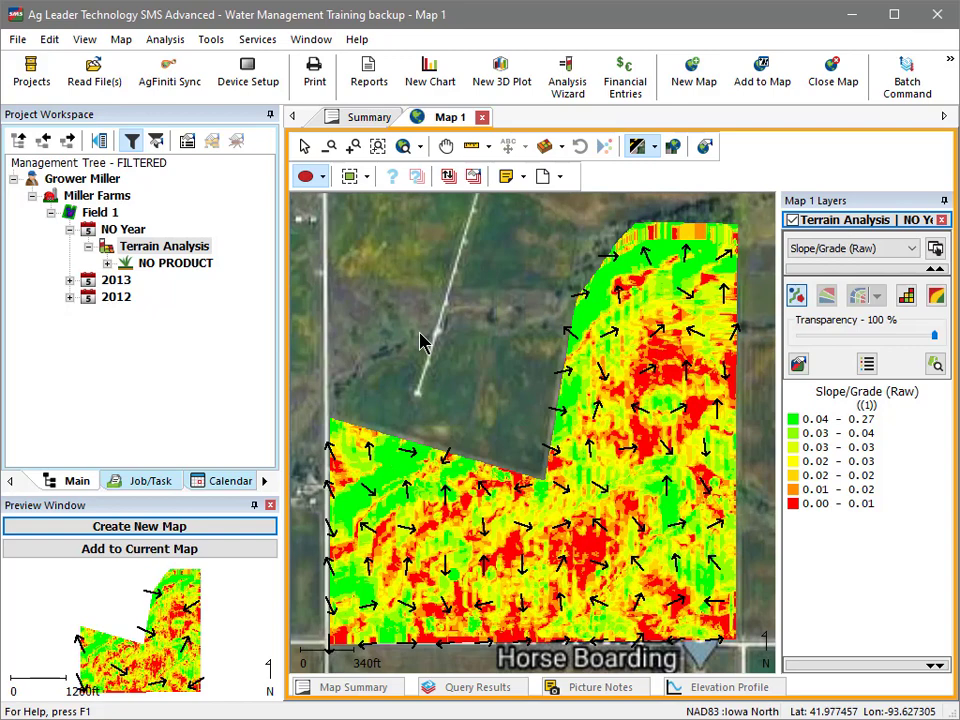
Step: Create a new Tile Plan Layer for Grower Miller, Miller Farms, Field 1
click(18, 40)
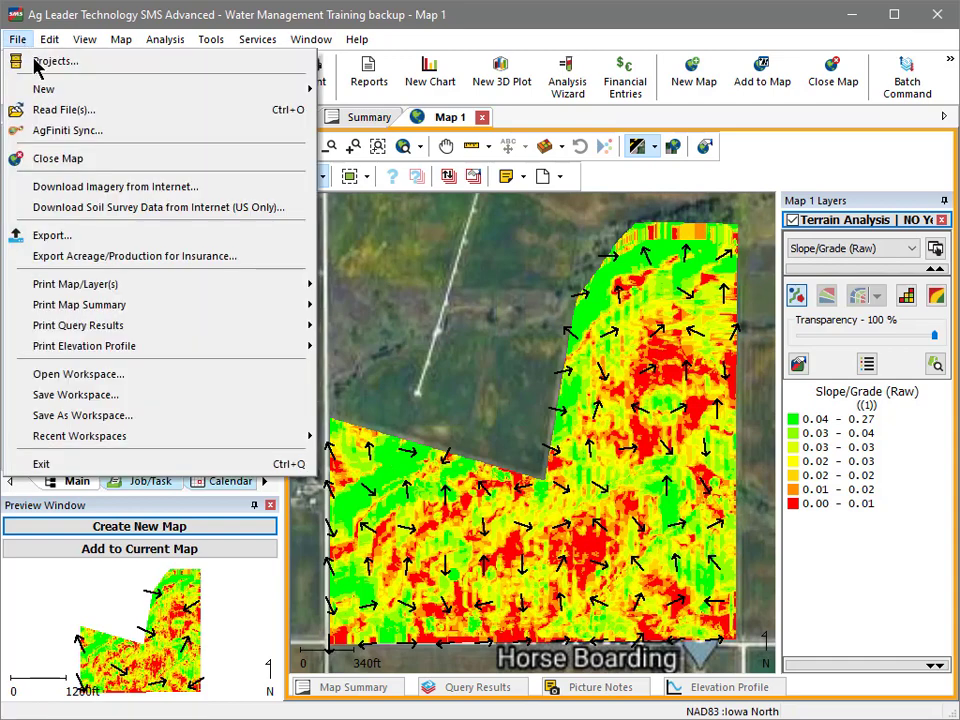
mouse_move(47, 90)
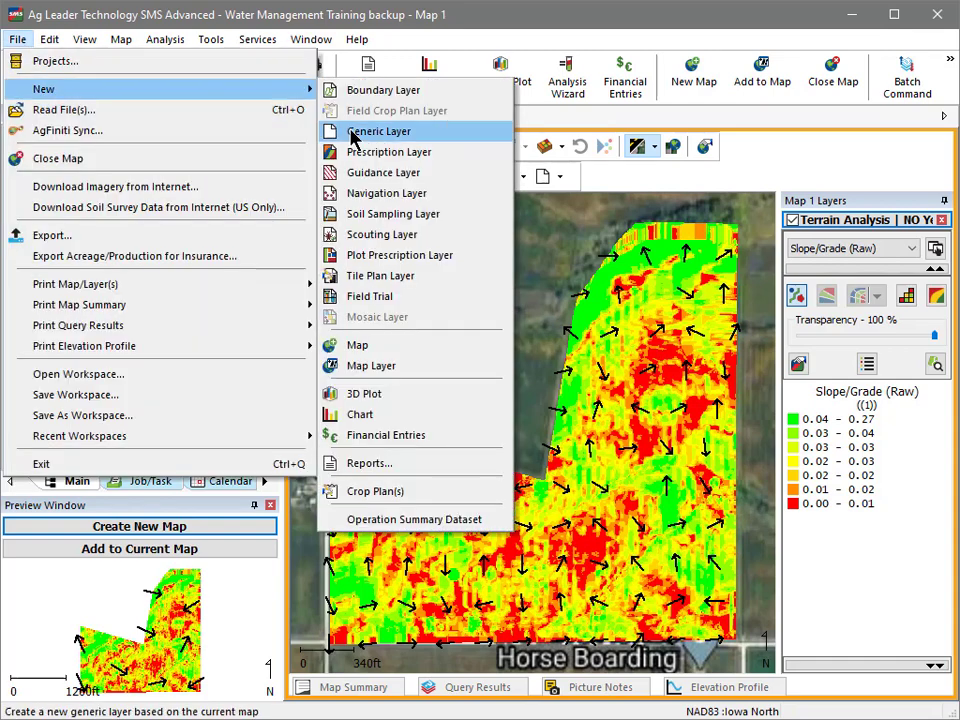
click(424, 283)
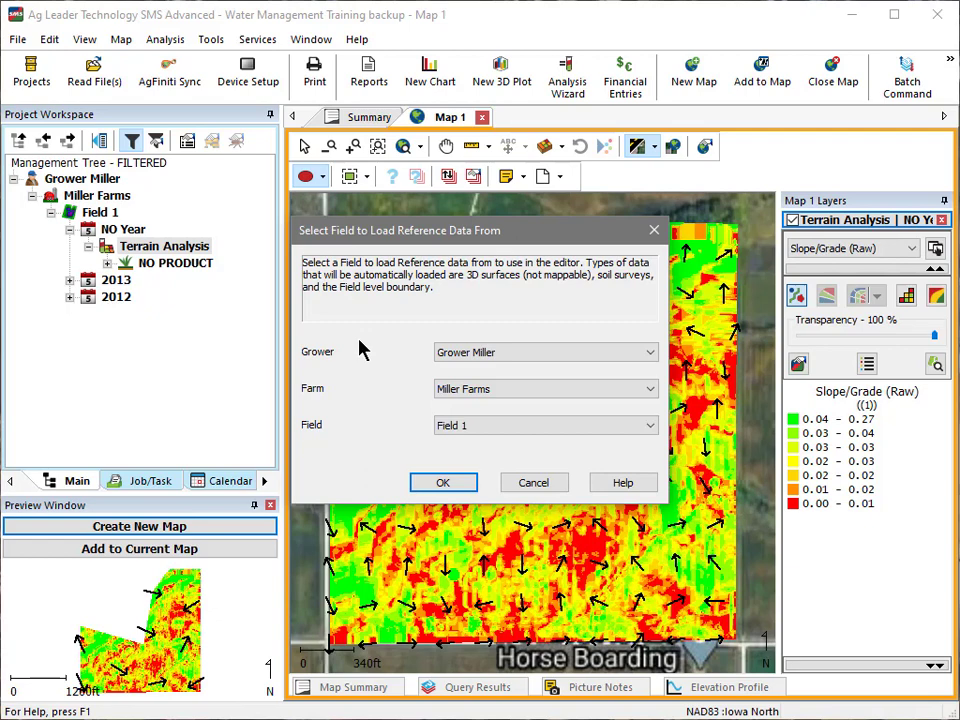
Step: Accept Field 1 and set a 3D drainage intensity reference layer split at 0.97
key(Return)
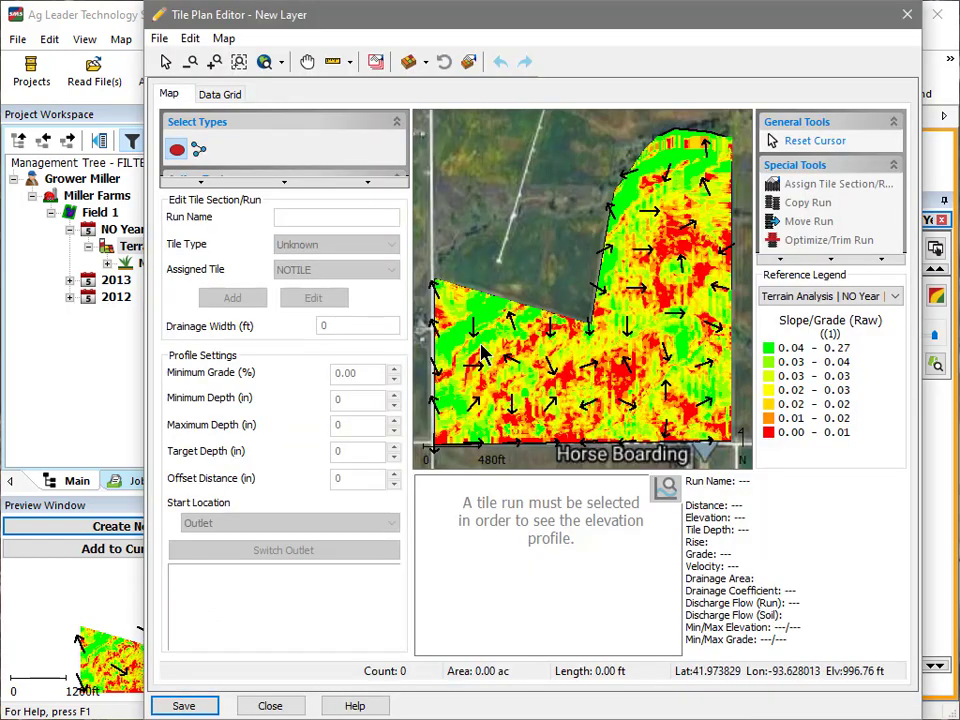
click(380, 76)
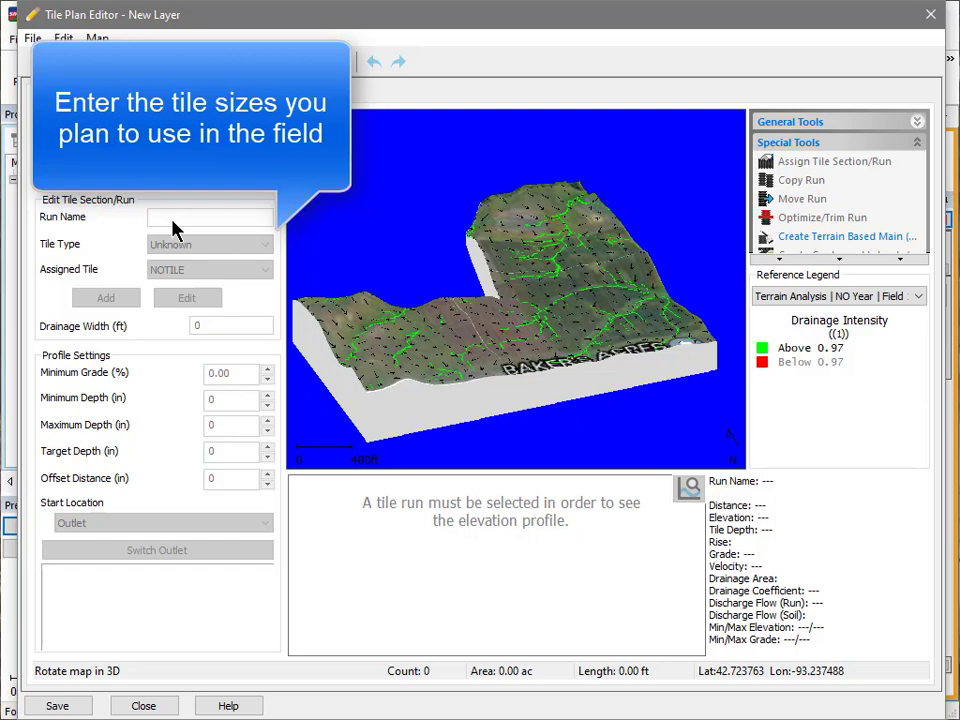
Step: Bring up Tile Planning Preferences from the Edit menu to review the Tile Settings defaults
click(63, 38)
click(226, 66)
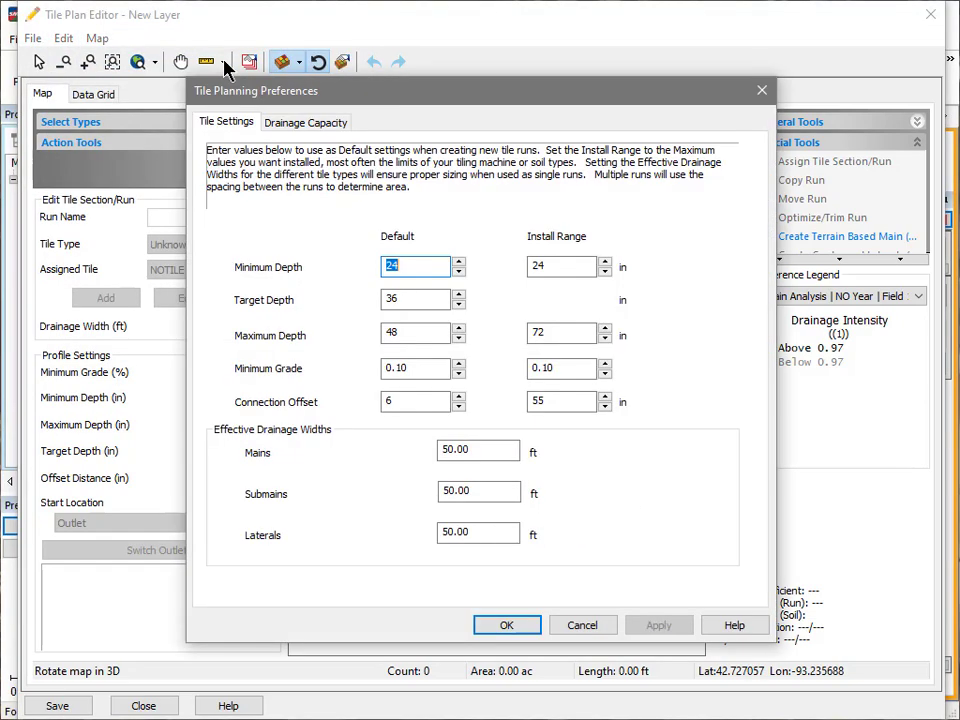
key(Left)
Step: On Drainage Capacity, choose 1/2 Target DC, keeping Soil Survey and Use Average Grade
click(324, 126)
click(650, 276)
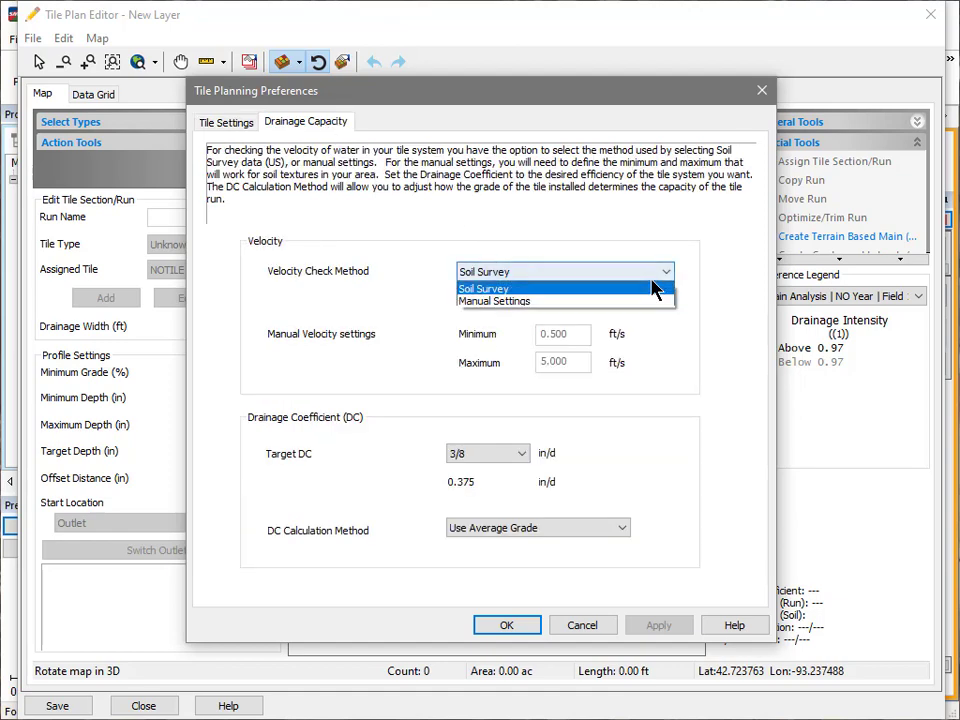
click(652, 288)
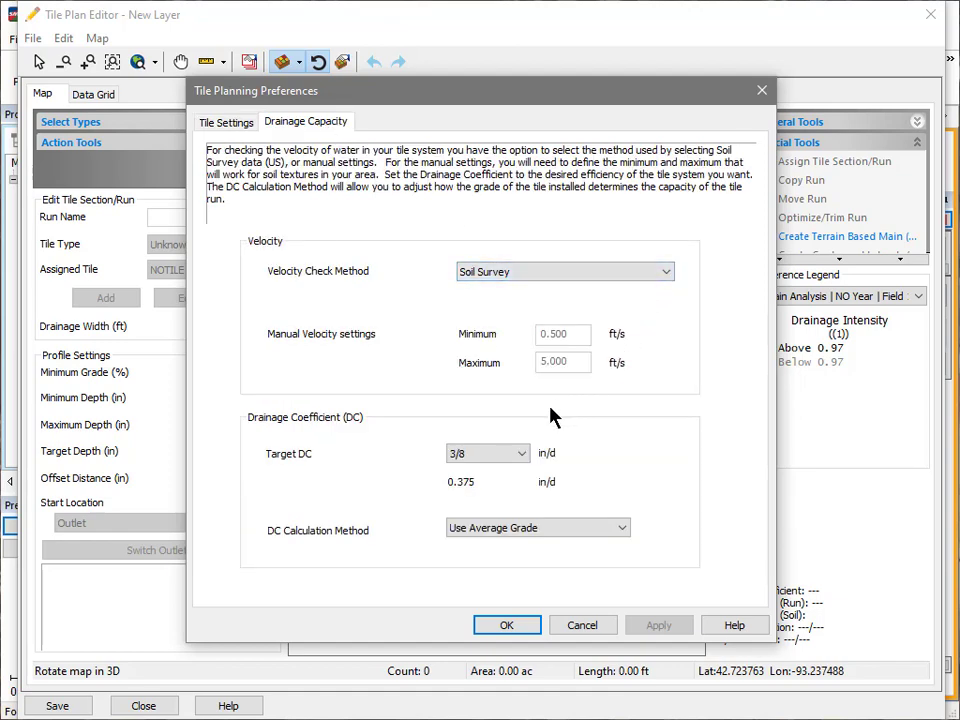
click(515, 456)
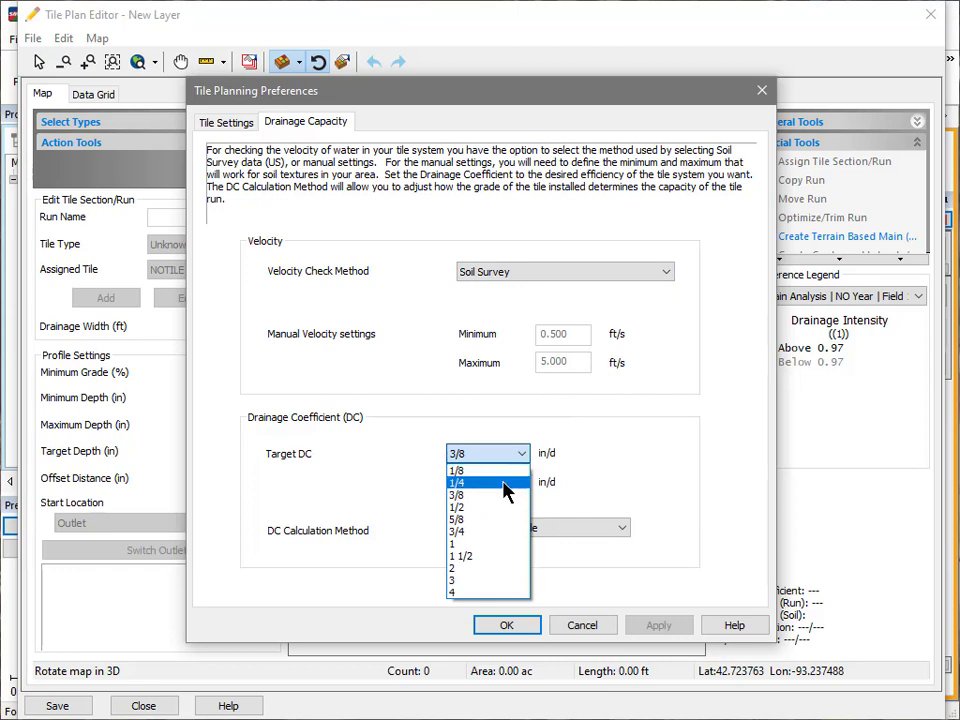
click(496, 508)
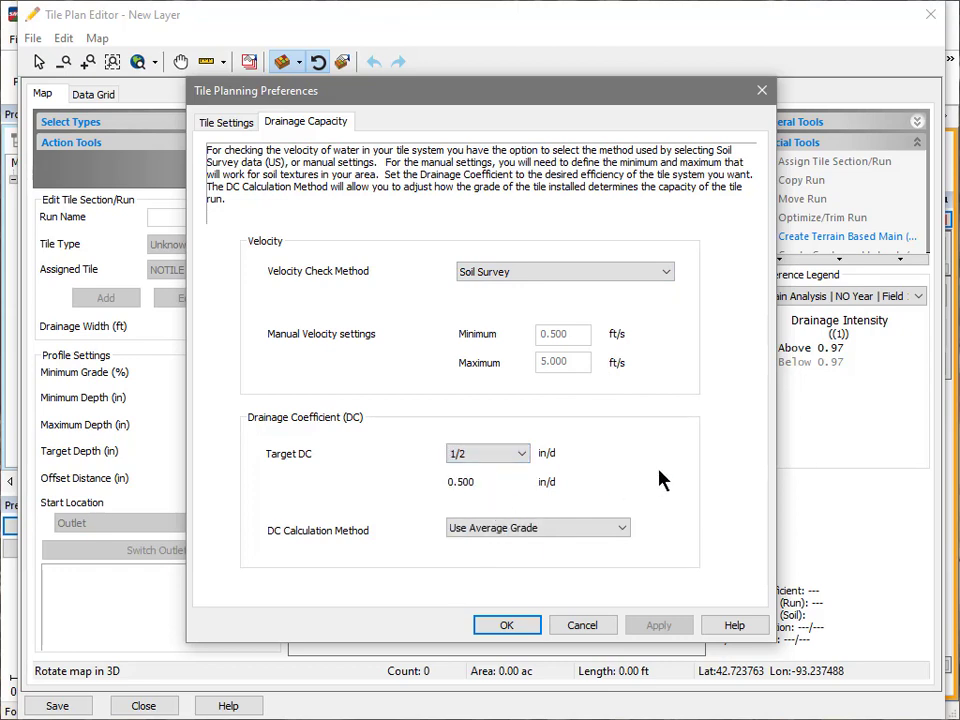
click(620, 532)
click(620, 534)
Step: Confirm the preferences and activate the Add Tile Main tool from Edit > Add Tools
click(506, 625)
click(63, 38)
mouse_move(88, 135)
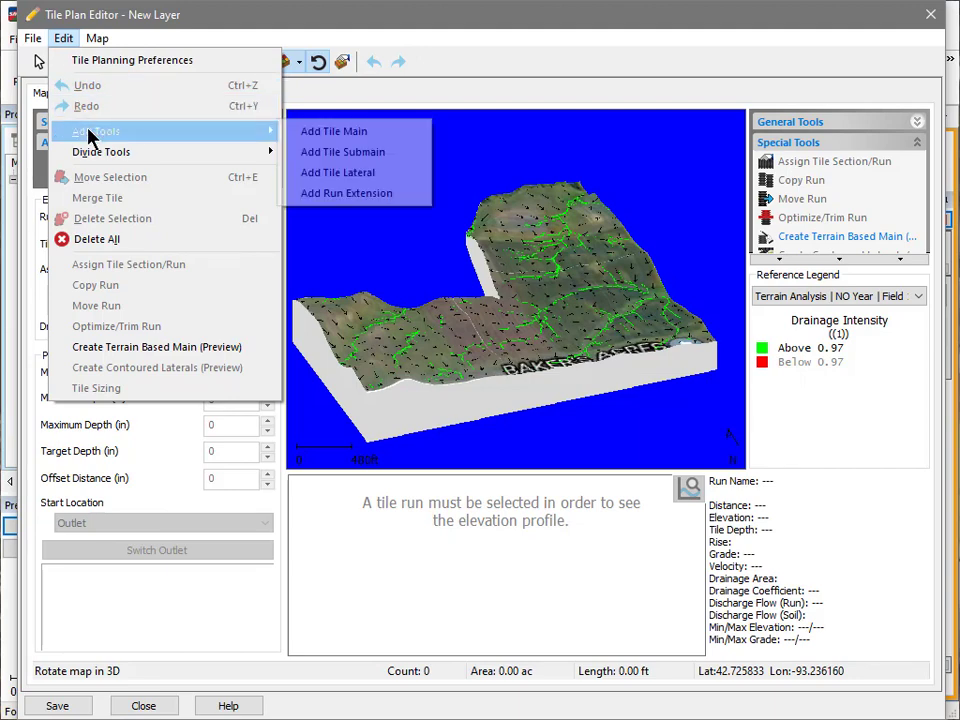
click(688, 223)
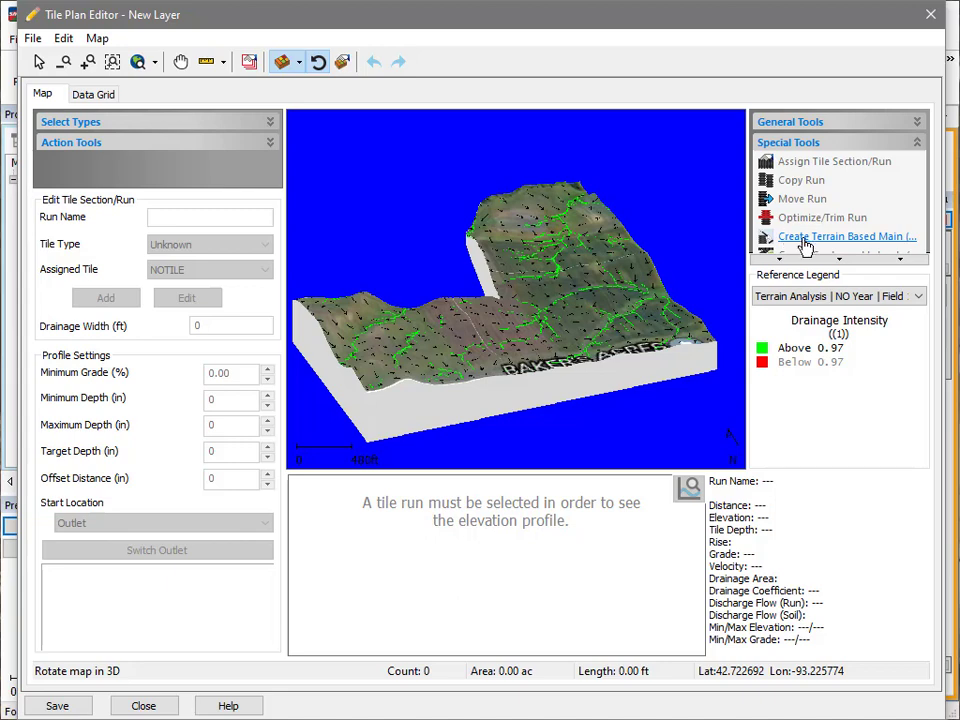
click(63, 38)
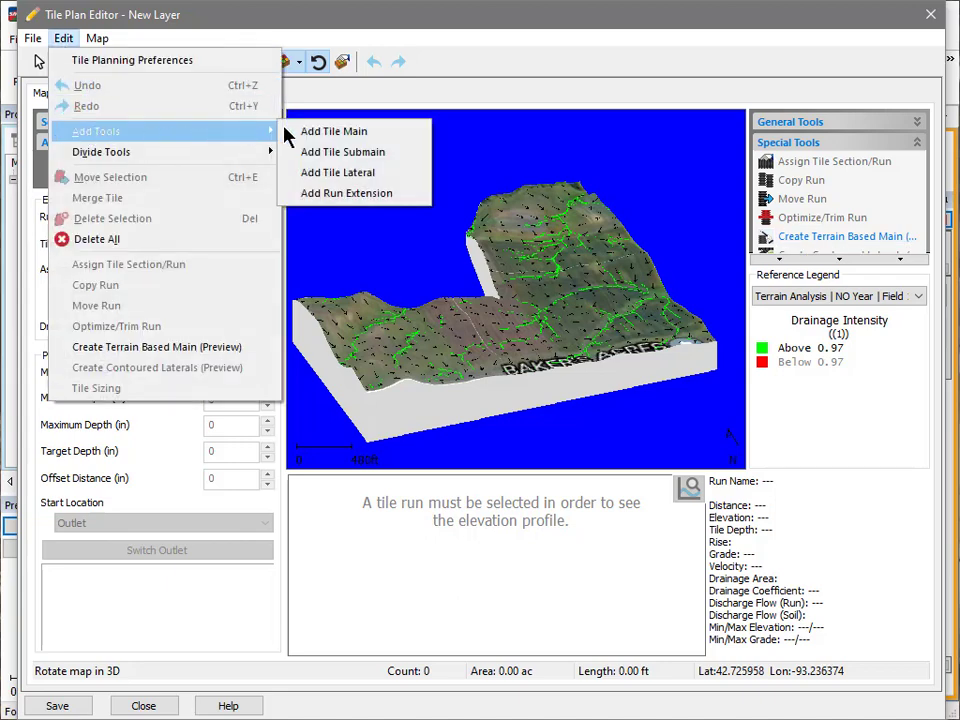
click(326, 134)
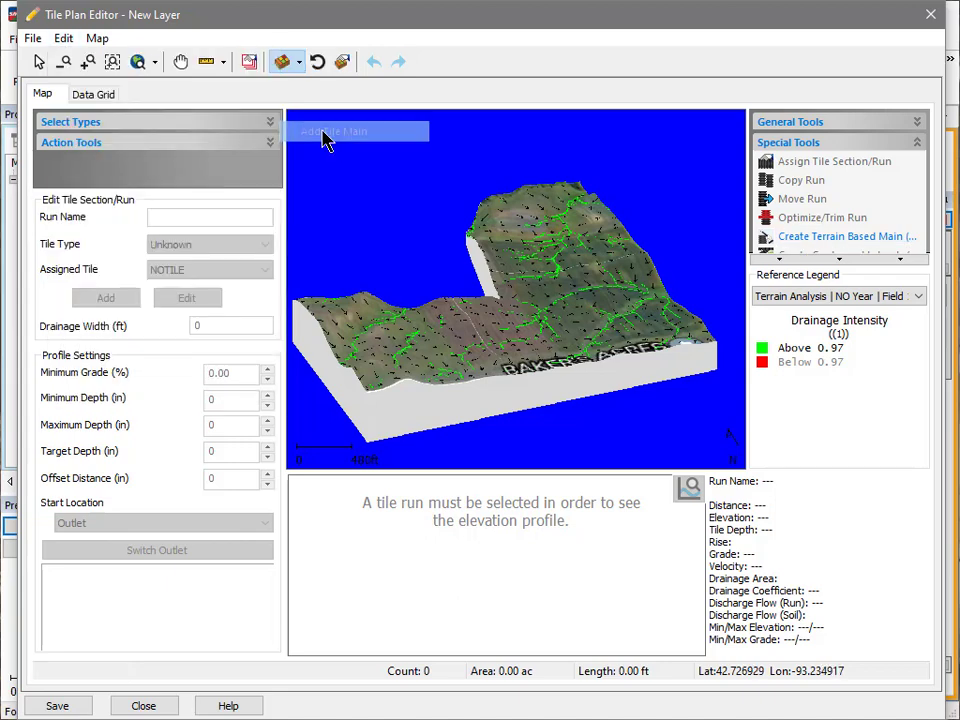
Step: Draw the 1,305.9 ft tile main across the 3D terrain
click(645, 283)
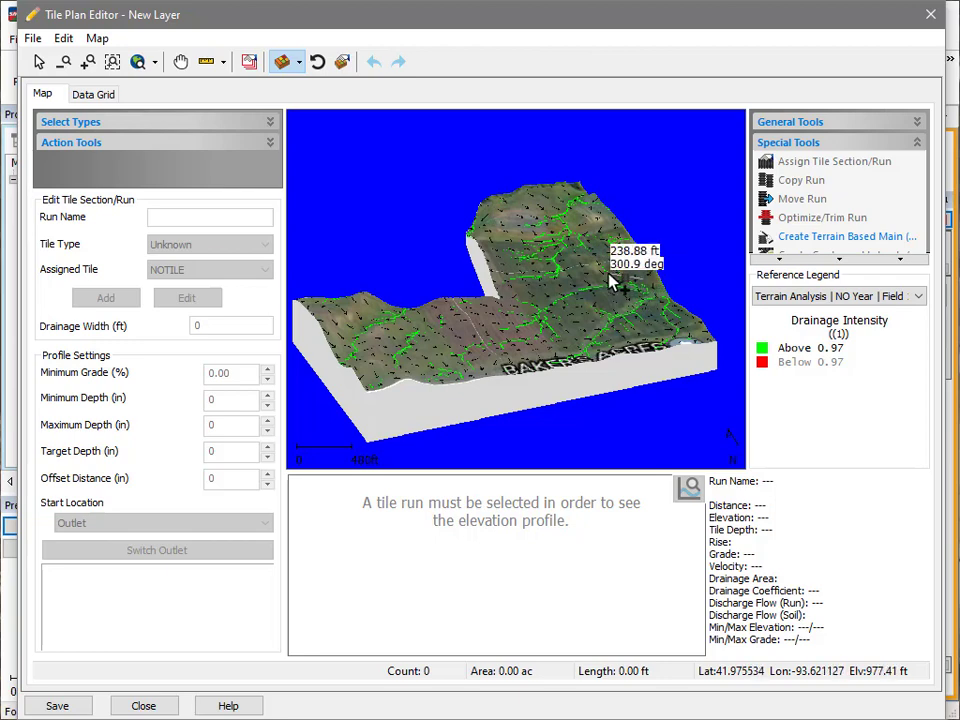
double_click(515, 329)
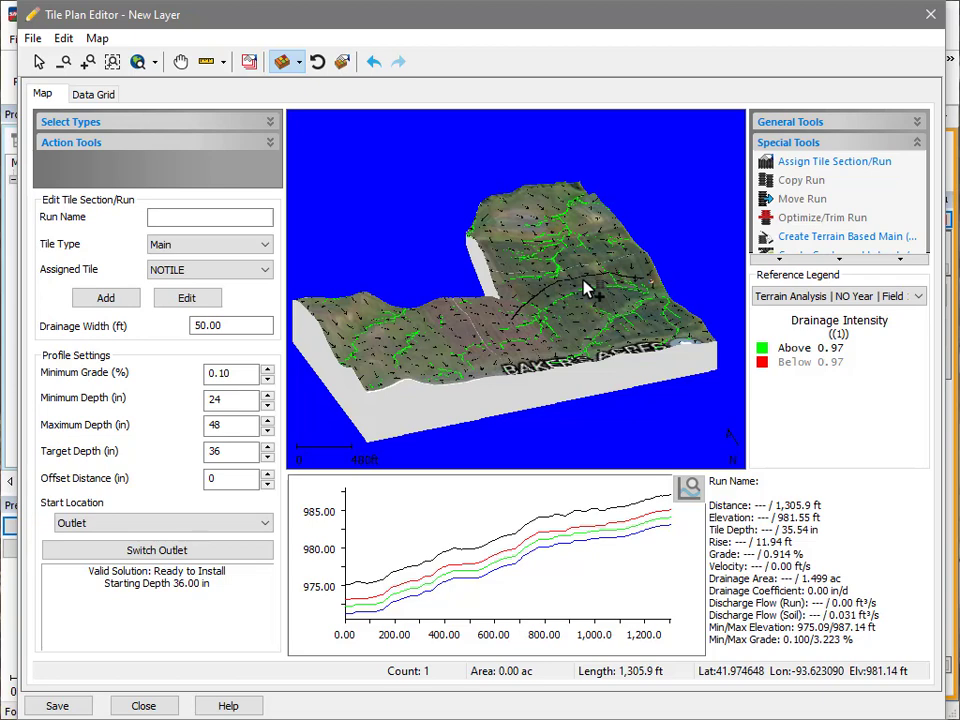
Step: Open Create Terrain Based Main and switch its basis from selected outlet to drawn path
click(793, 245)
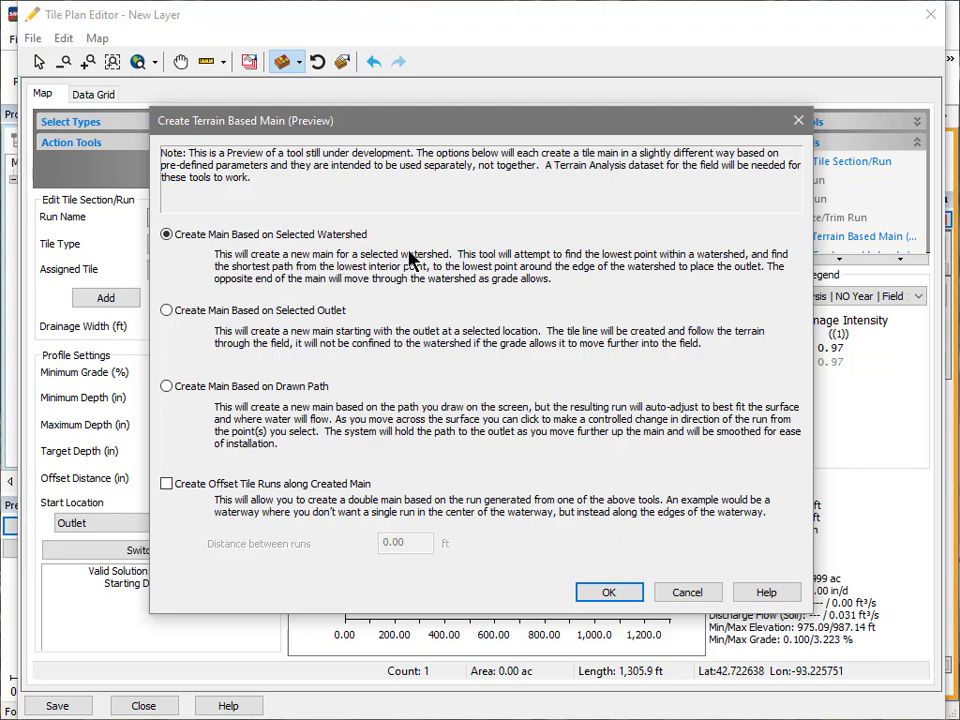
click(368, 310)
click(337, 392)
Step: Enable offset tile runs along the created main, 50 ft apart, and confirm
click(343, 485)
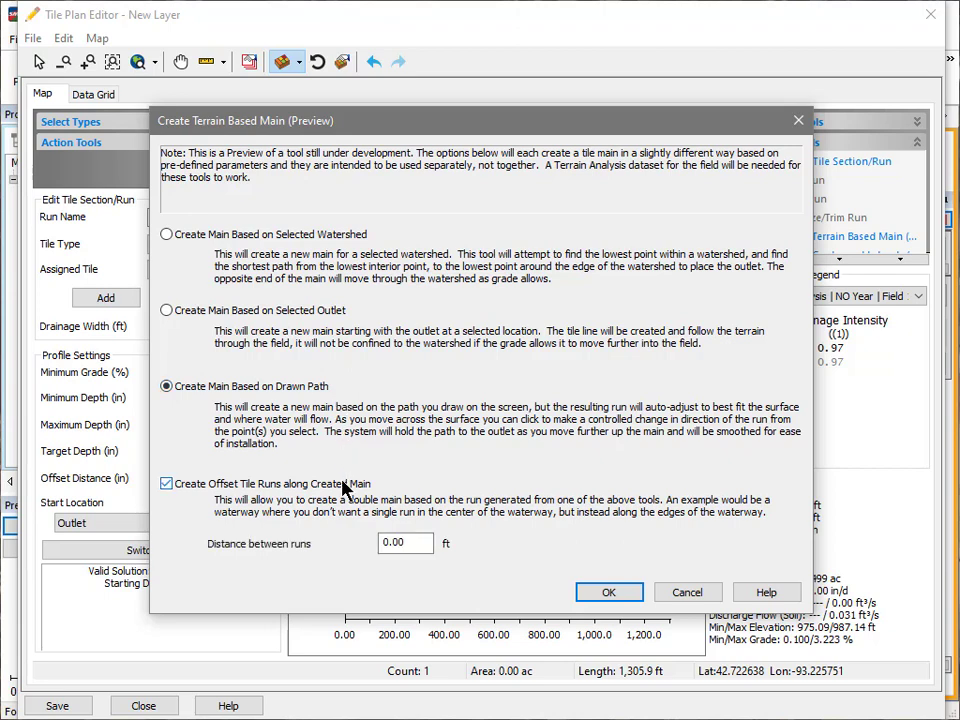
double_click(390, 542)
text(50)
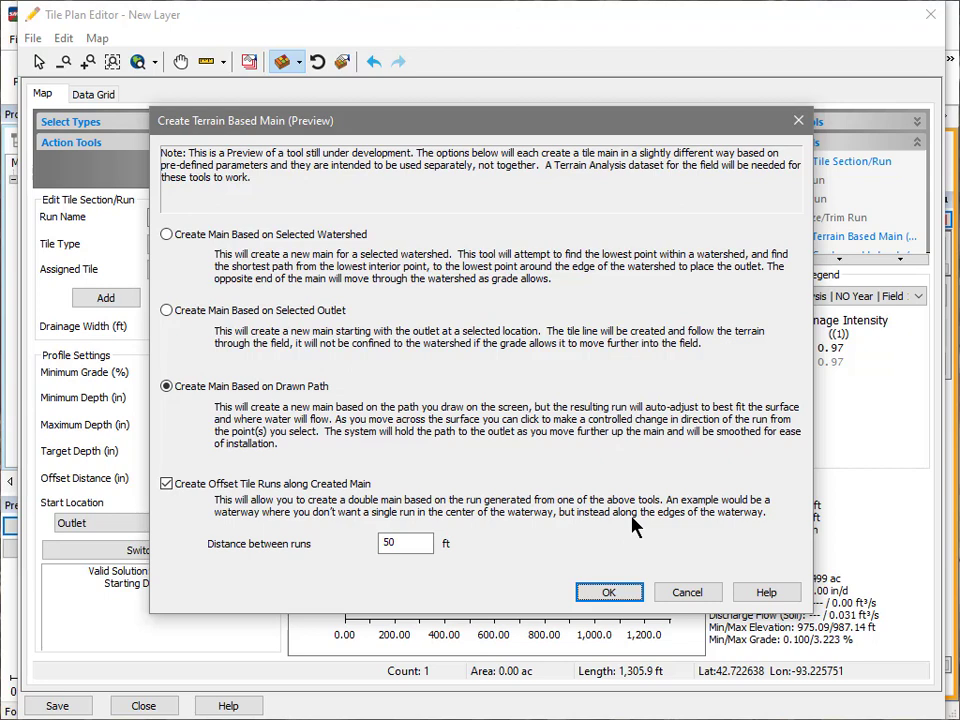
click(630, 587)
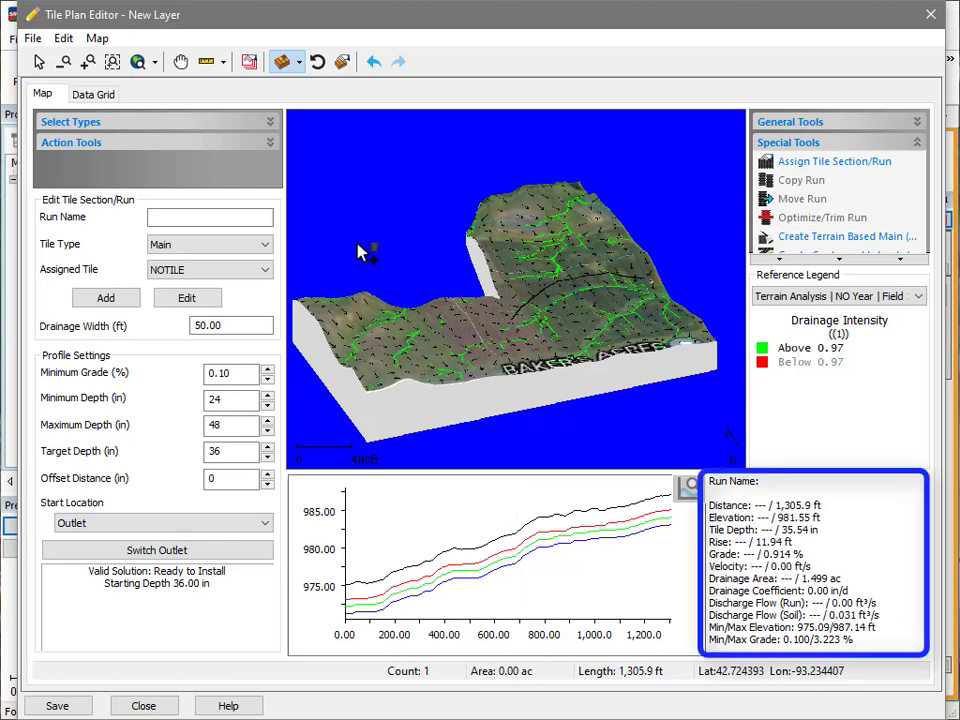
Step: Use Add Tile Lateral from Edit > Add Tools to draw the base lateral off the main
click(63, 38)
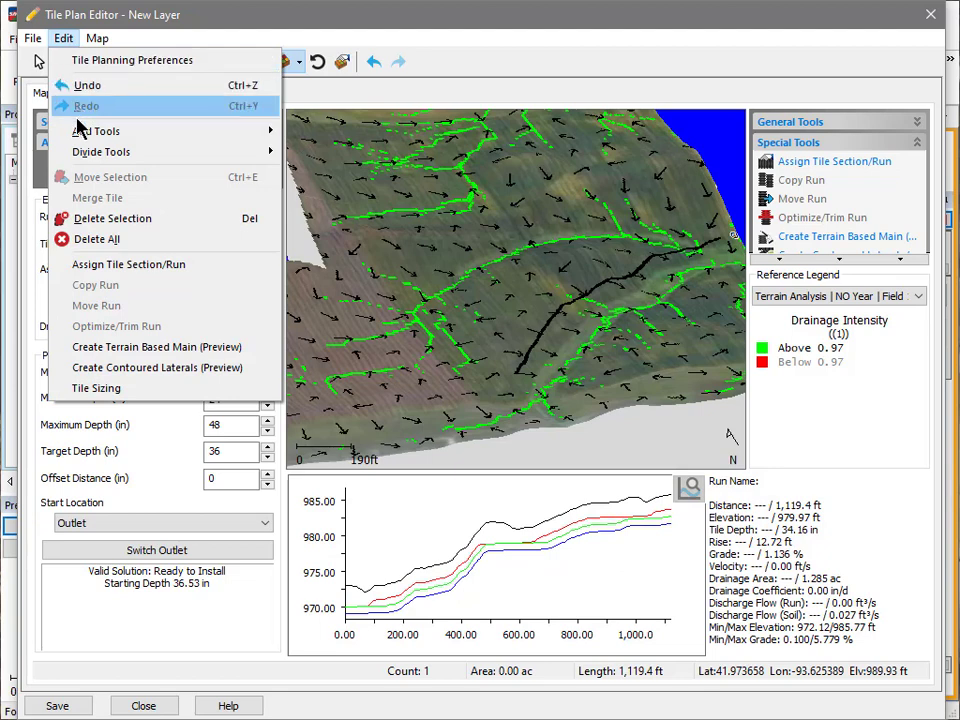
mouse_move(80, 140)
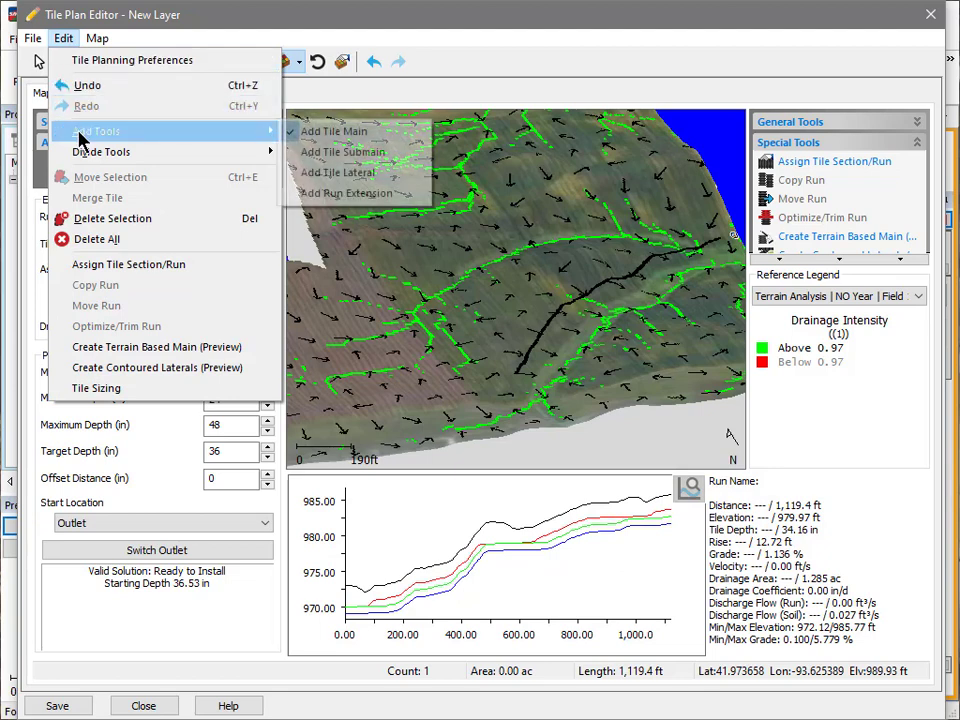
click(338, 173)
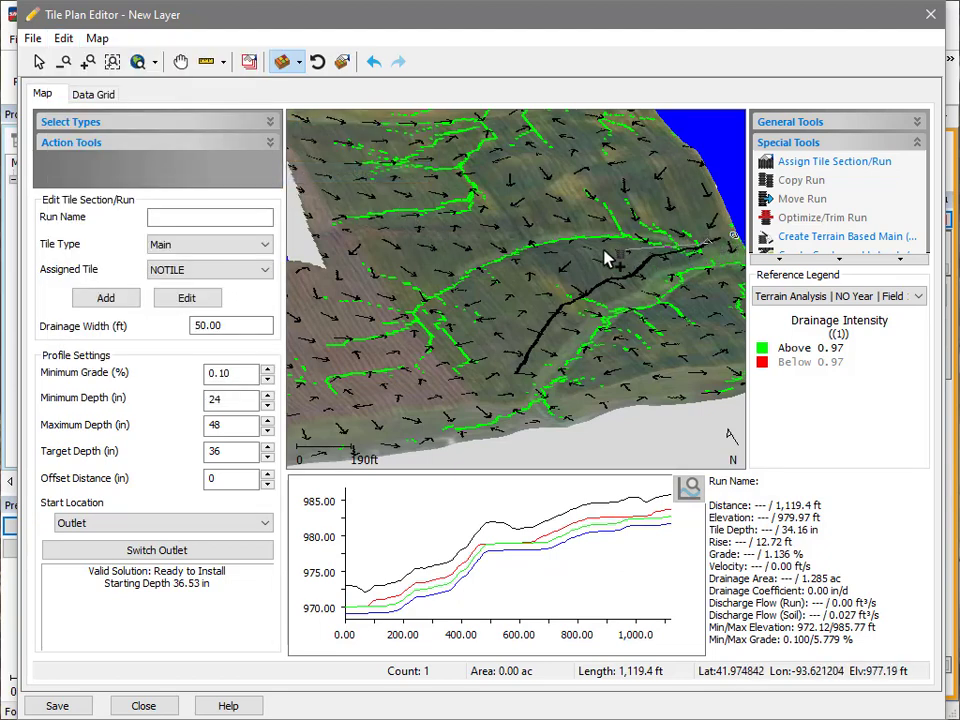
click(495, 259)
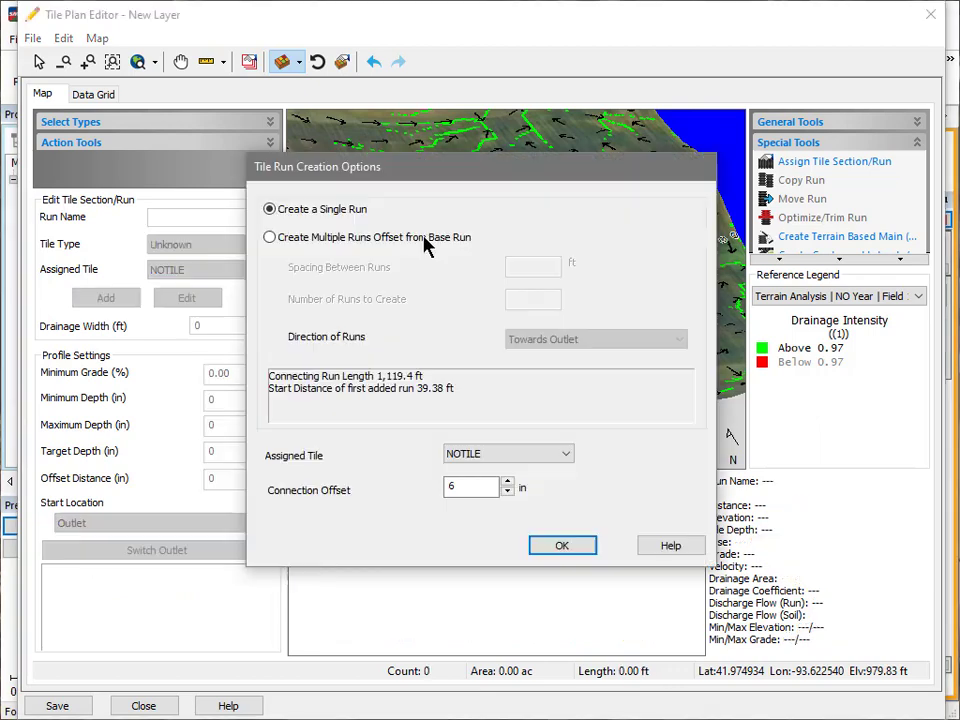
Step: Create 50 offset 4 inch lateral runs spaced 30 ft apart, running away from the outlet
click(433, 240)
click(514, 262)
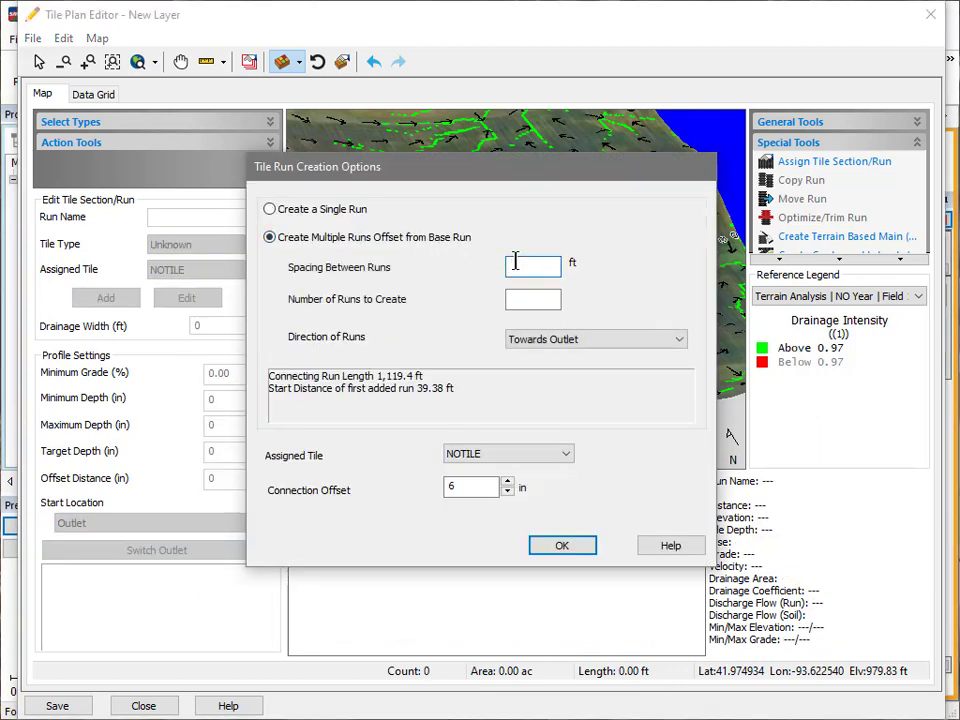
text(10)
key(Tab)
text(50)
click(547, 344)
click(549, 371)
click(552, 460)
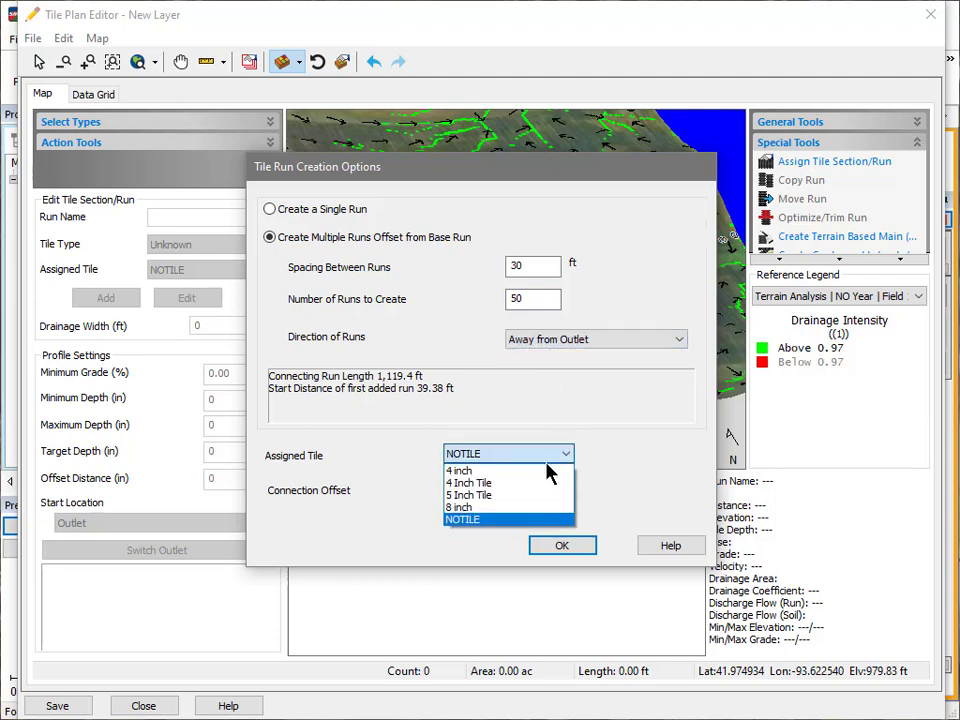
click(546, 471)
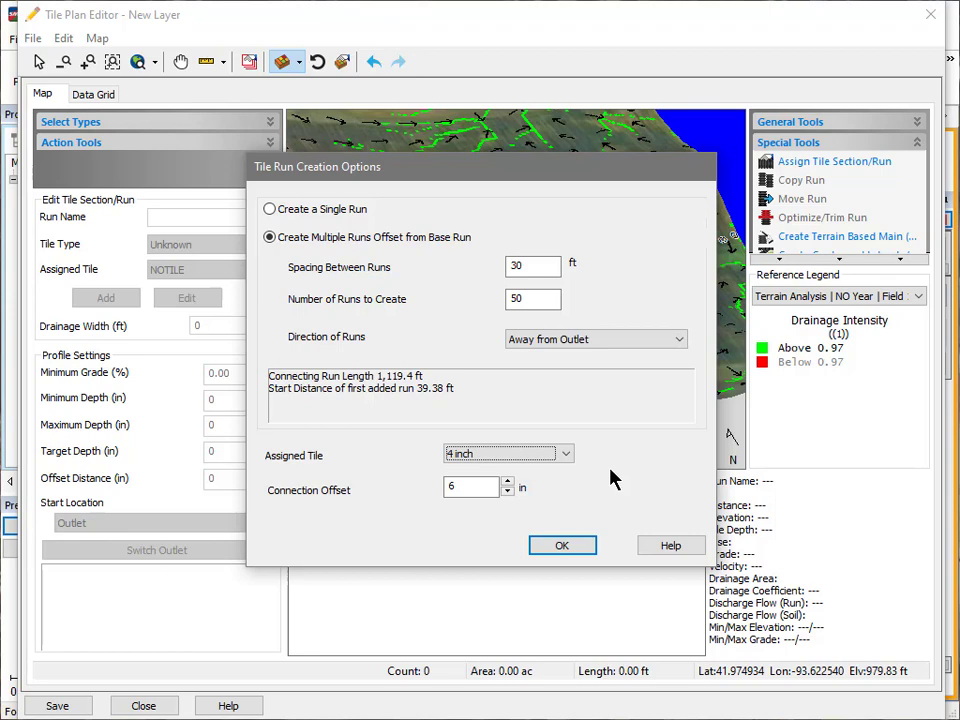
key(Return)
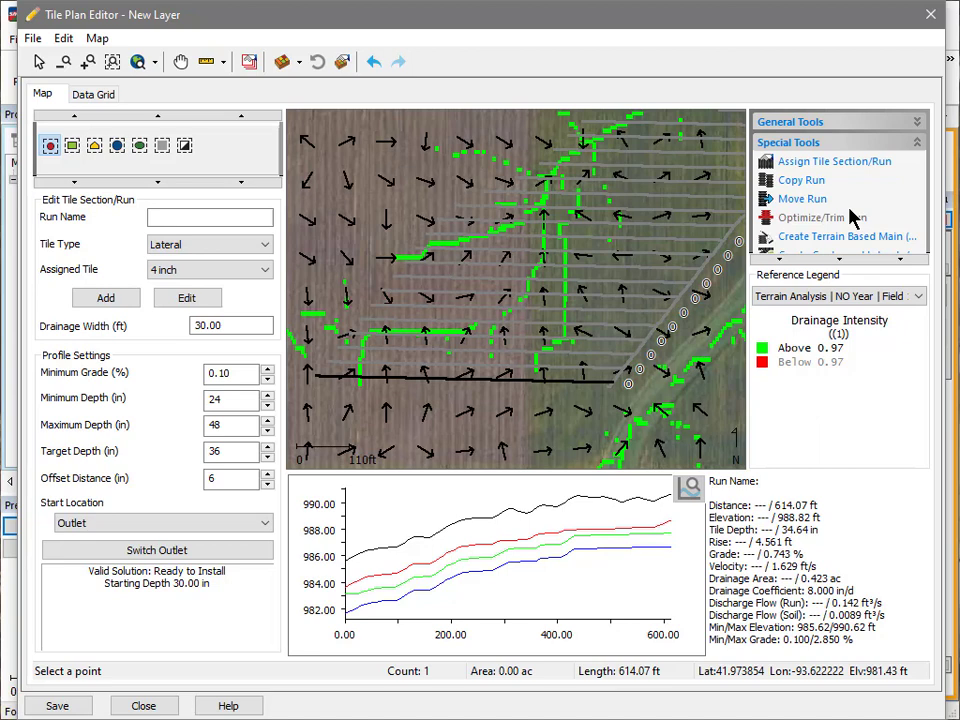
Step: Select the lowest lateral run and view its profile from a point partway along it
mouse_move(249, 124)
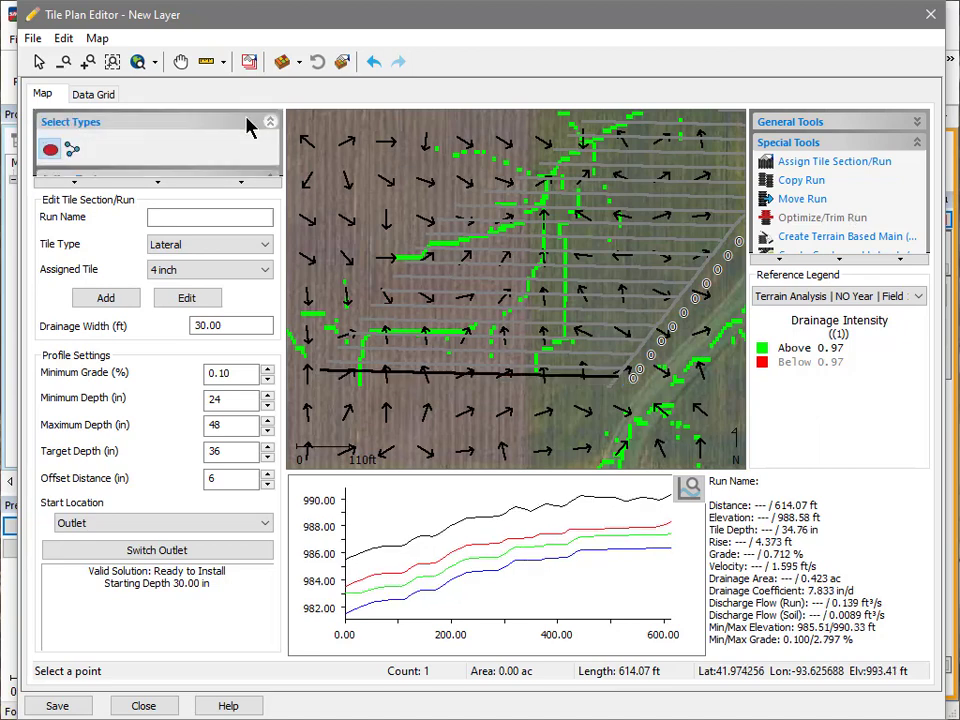
click(73, 150)
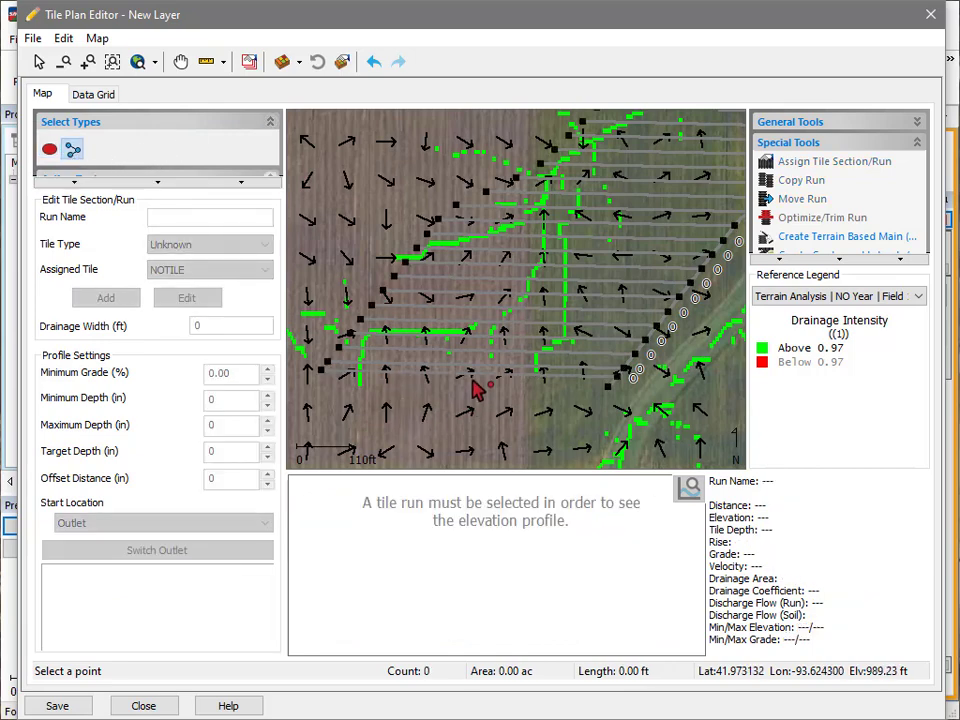
click(321, 370)
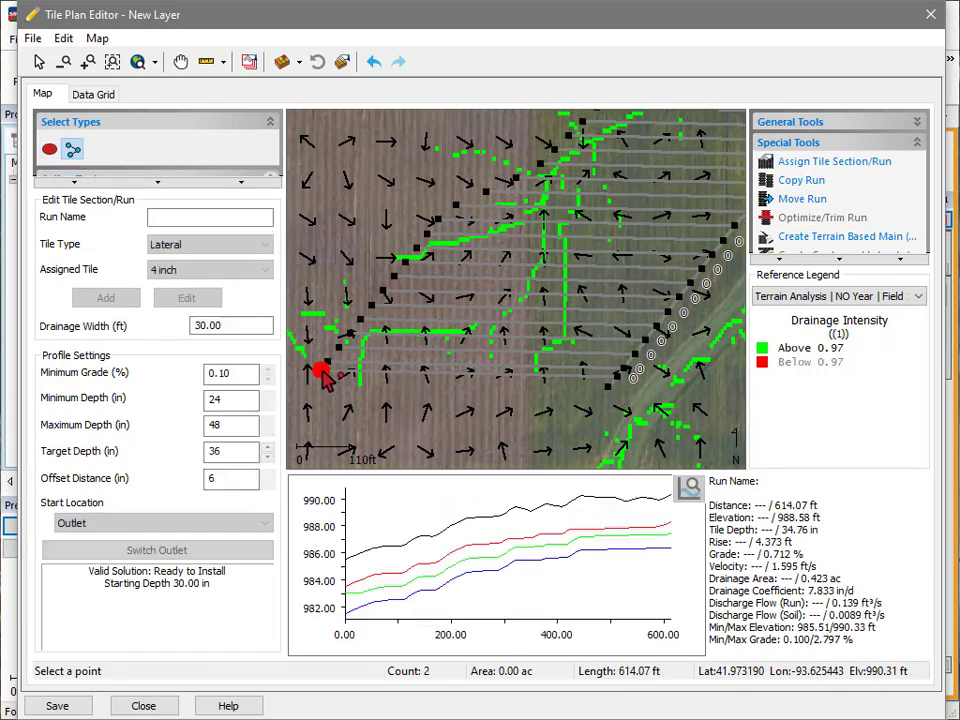
click(451, 379)
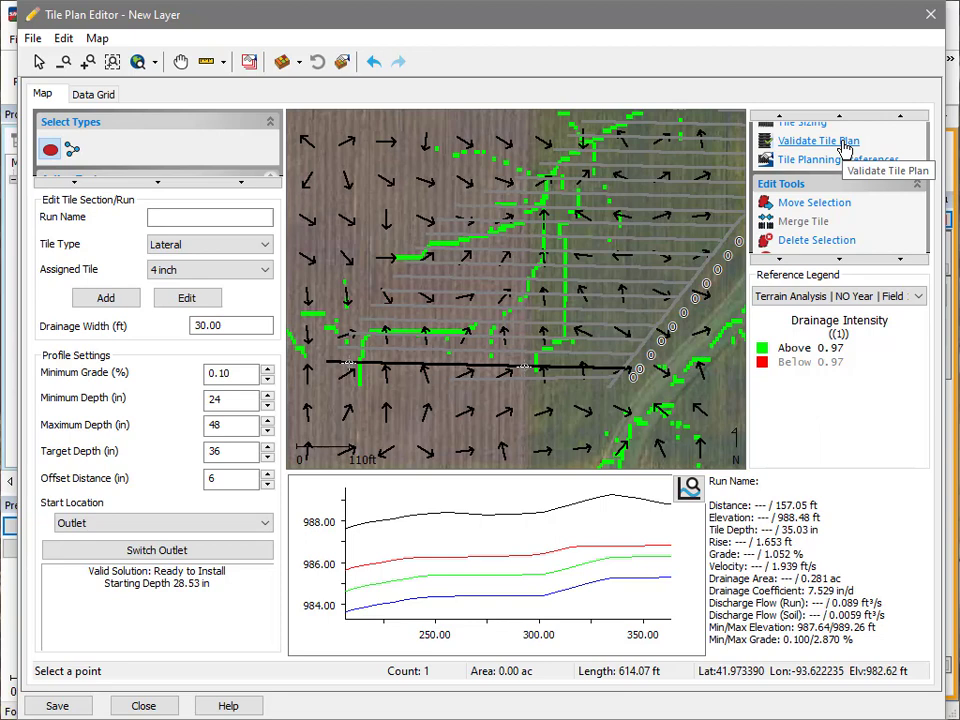
Step: Run Validate Tile Plan, then select a flagged 614.07 ft lateral to see why it's invalid
click(843, 145)
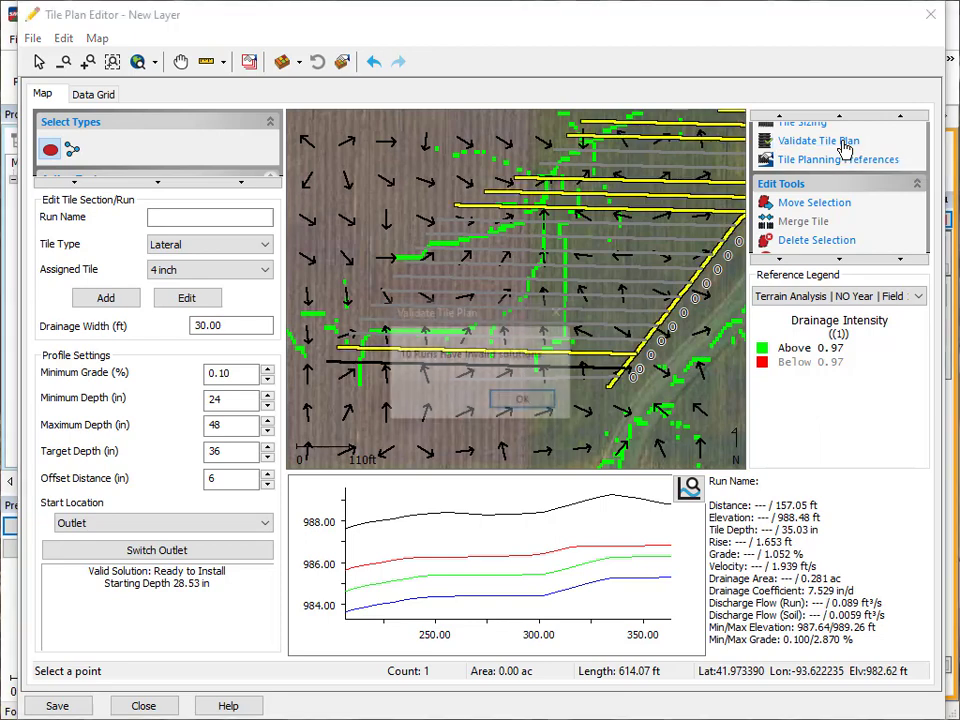
click(540, 399)
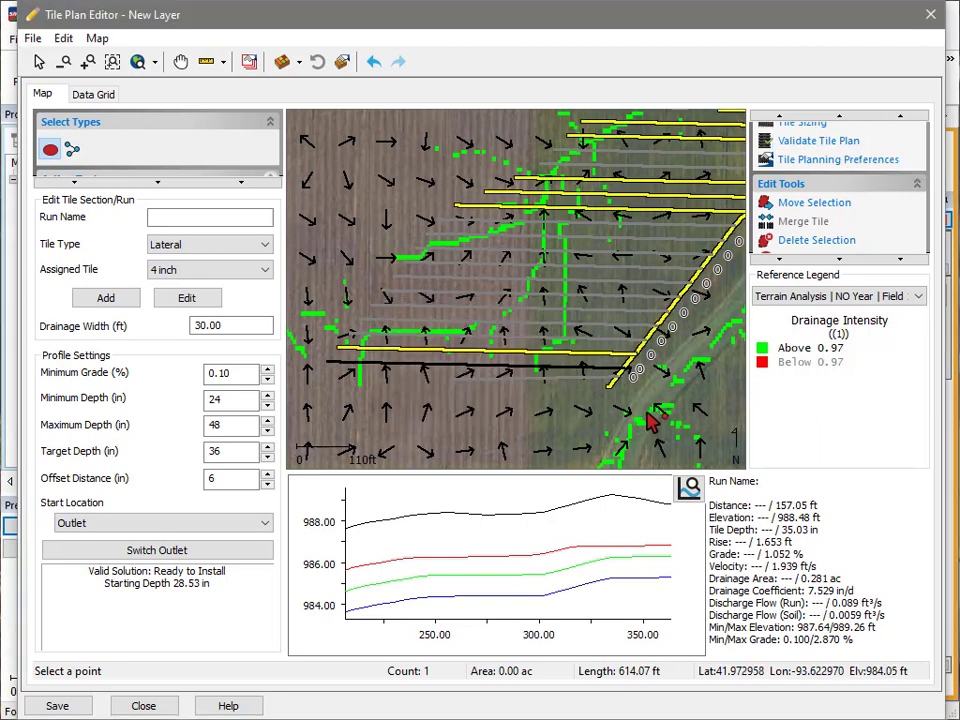
click(553, 362)
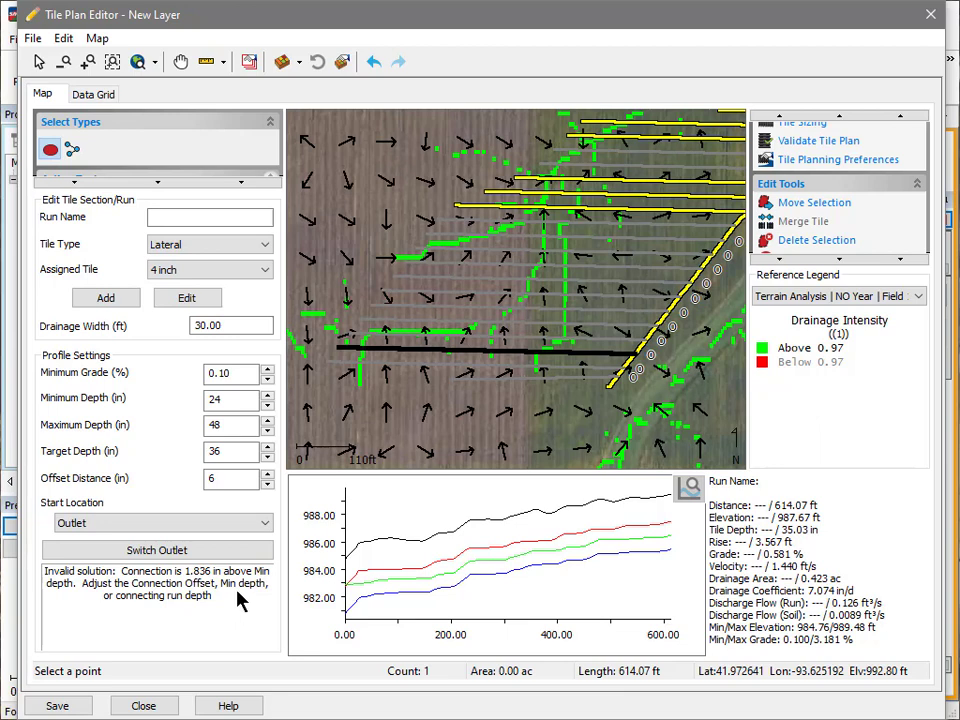
Step: Lower the failing lateral's minimum depth by one inch to 23 in
click(268, 405)
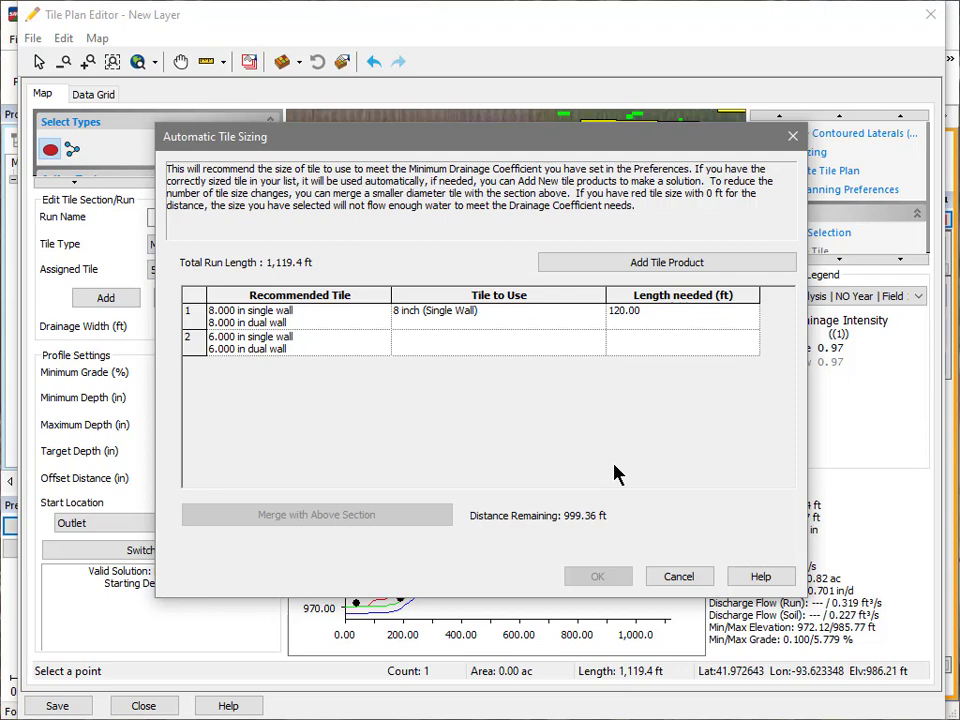
Step: Save the tile plan as Field 1's 2020 Tile Plan and display it on a new map
click(597, 576)
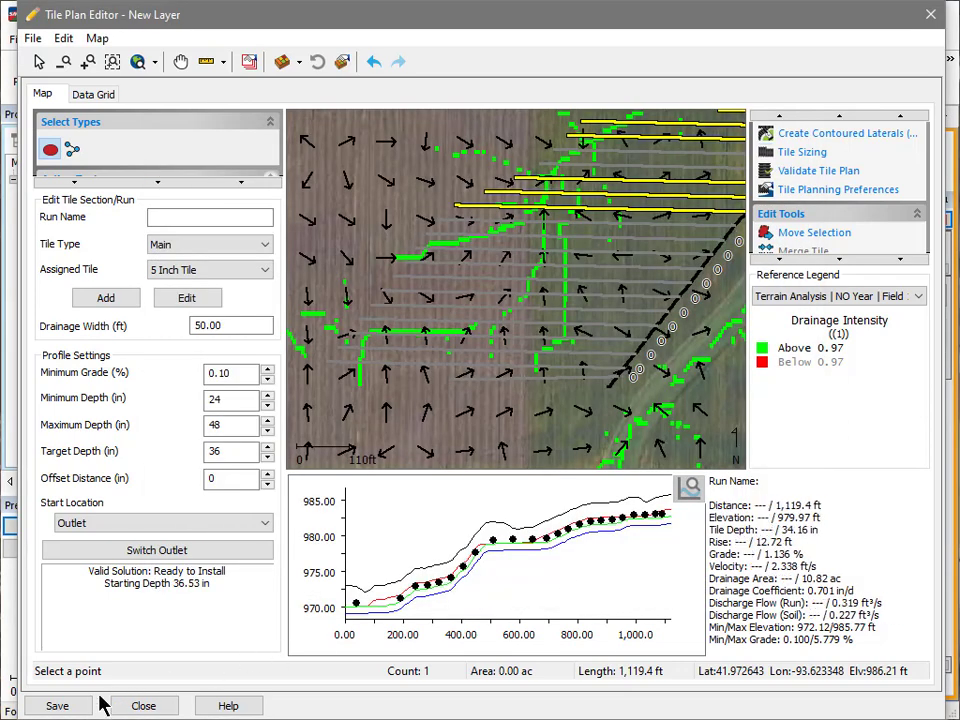
click(57, 706)
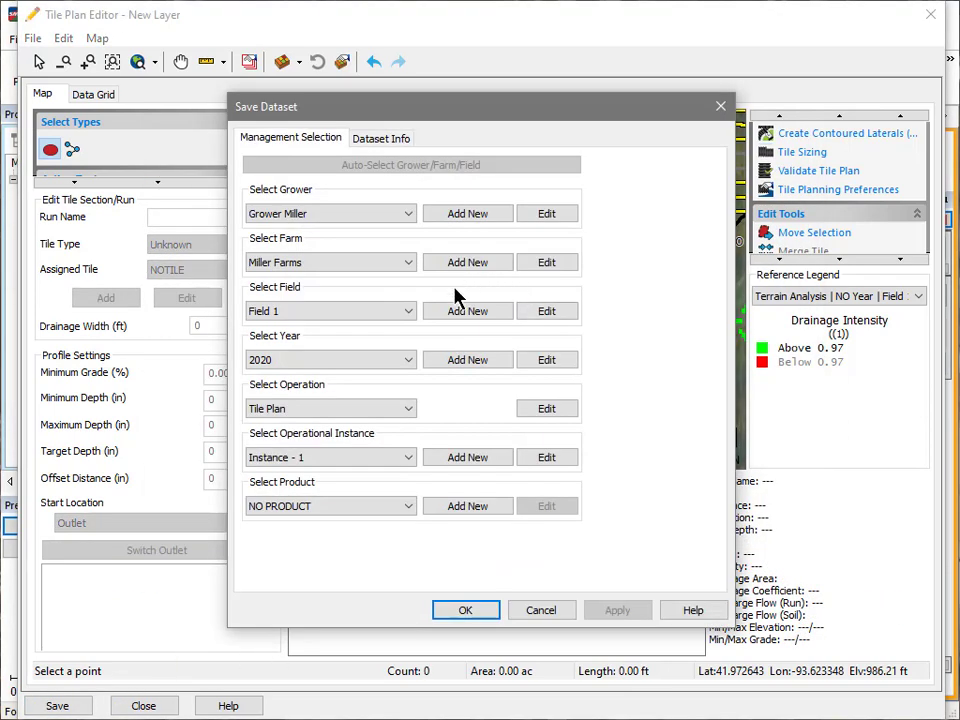
click(456, 608)
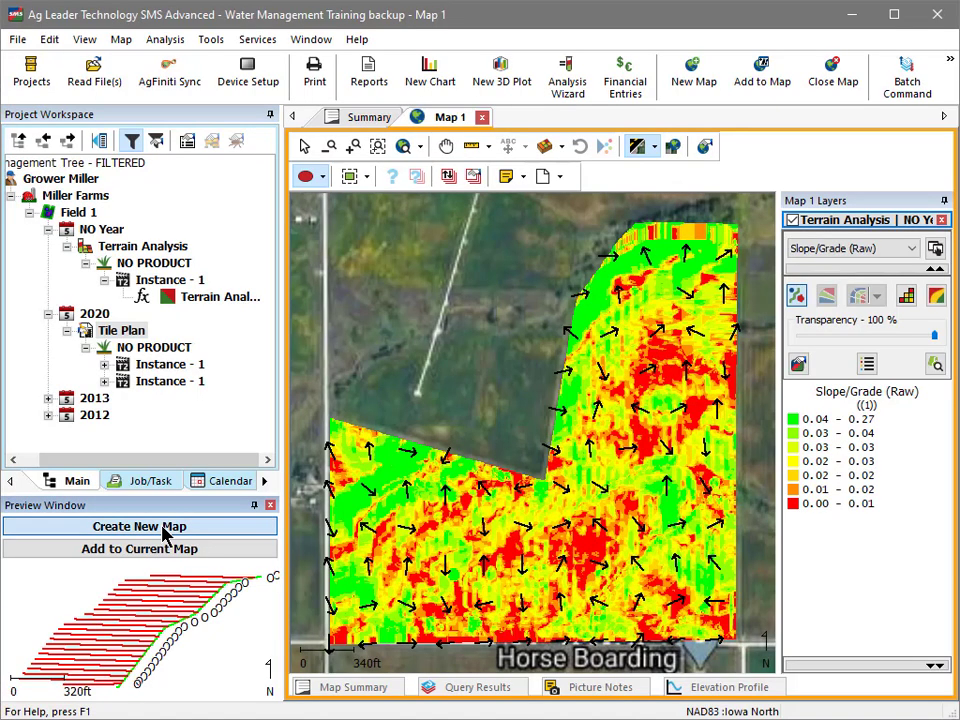
click(165, 527)
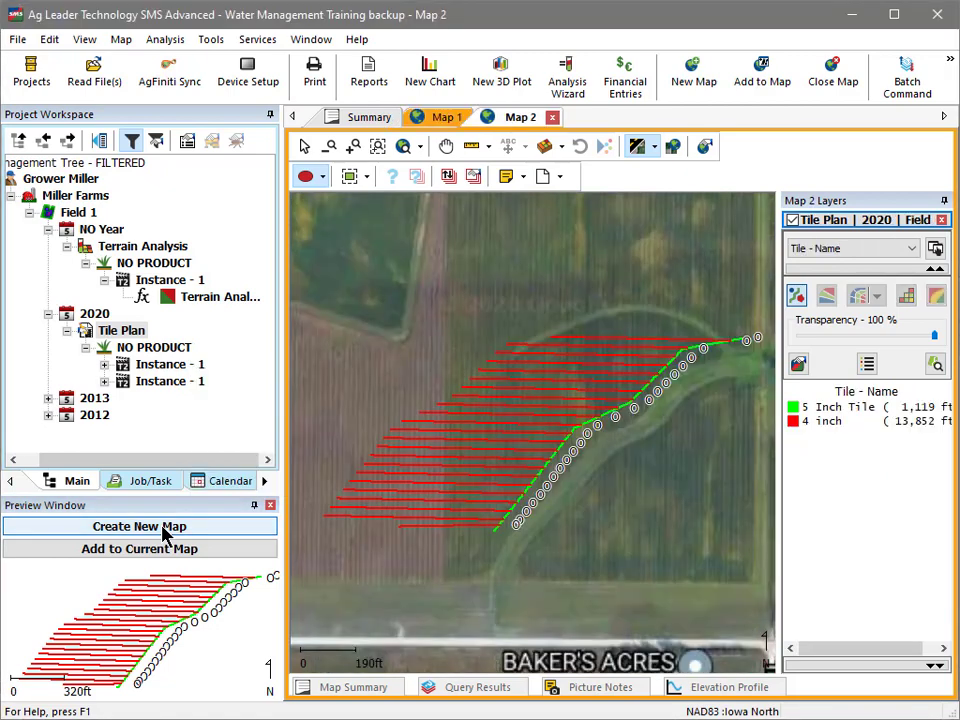